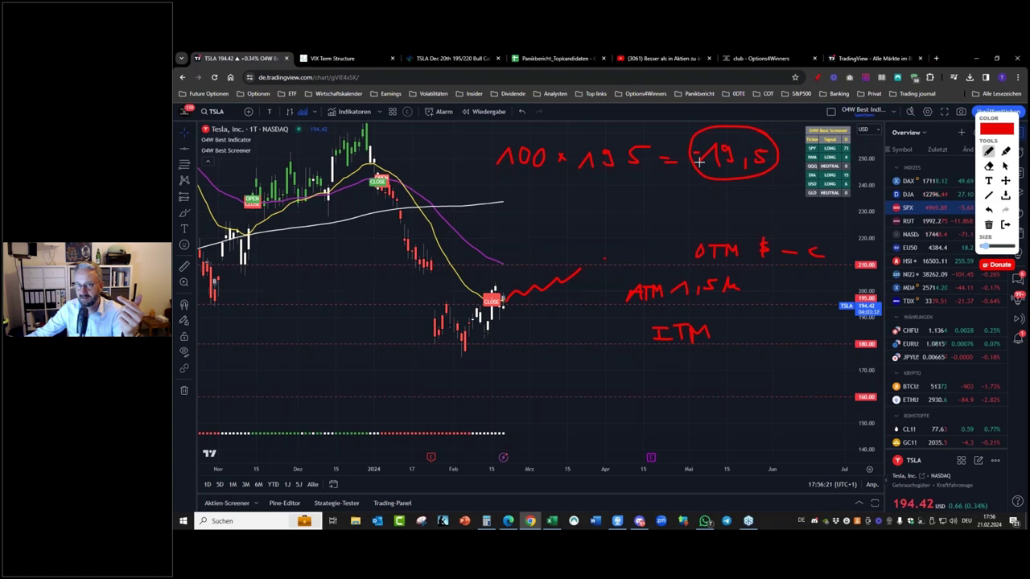
# - Handwrite "+ 18" in red beneath the circled -19,5 on the TSLA chart
pyautogui.moveTo(690, 197); pyautogui.dragTo(701, 197)
pyautogui.moveTo(695, 190)
pyautogui.mouseDown()
pyautogui.moveTo(695, 202)
pyautogui.moveTo(727, 203)
pyautogui.moveTo(740, 190)
pyautogui.moveTo(737, 201)
pyautogui.mouseUp()
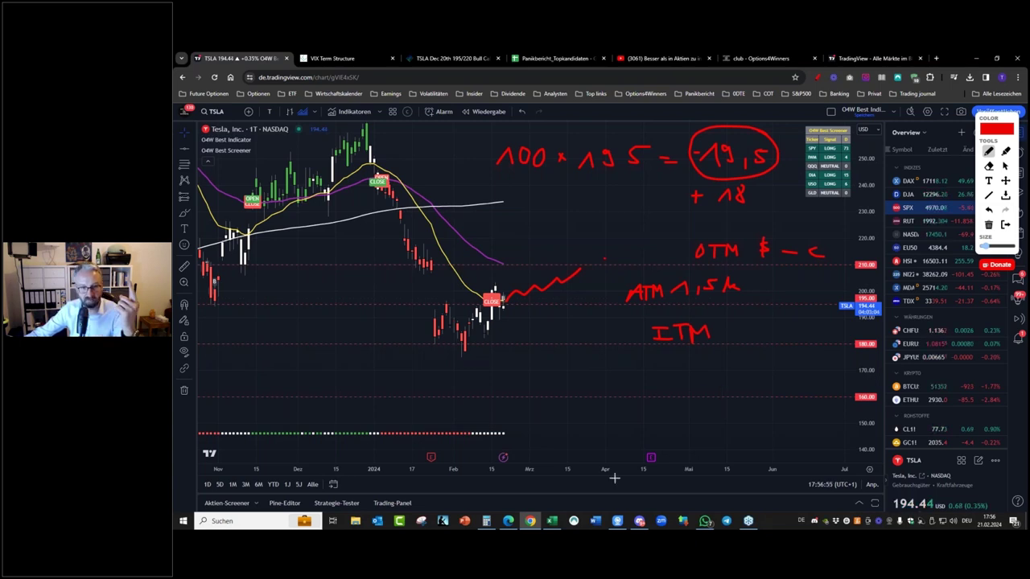
# - Switch to the Excel workbook Mappe1 and examine the Investment, Call Strike, Prämie, Profit and Risiko columns for the OTM to DITM calls
pyautogui.moveTo(553, 523)
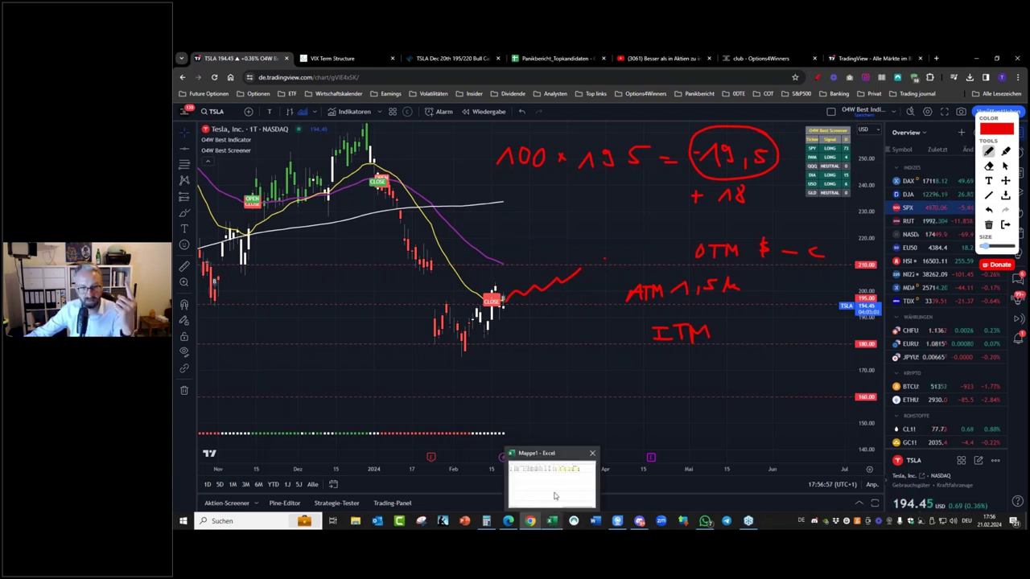
pyautogui.click(552, 521)
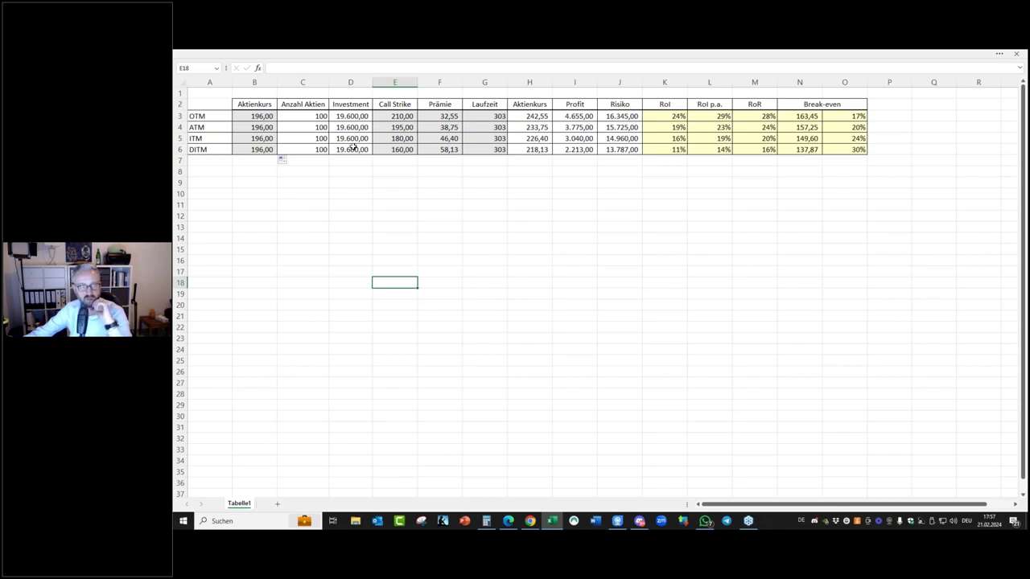
pyautogui.moveTo(351, 117); pyautogui.dragTo(352, 149)
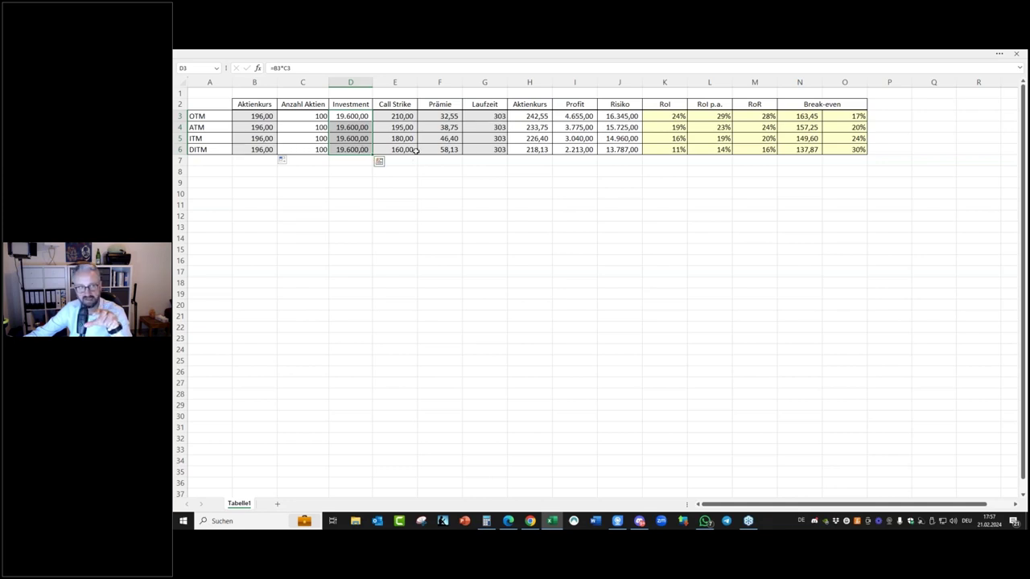
pyautogui.click(208, 149)
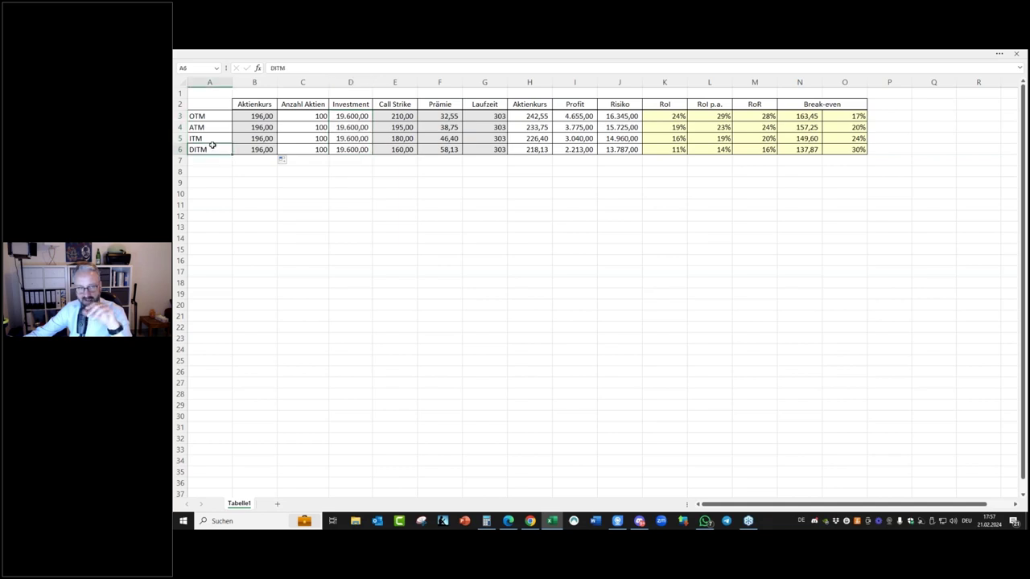
pyautogui.click(396, 151)
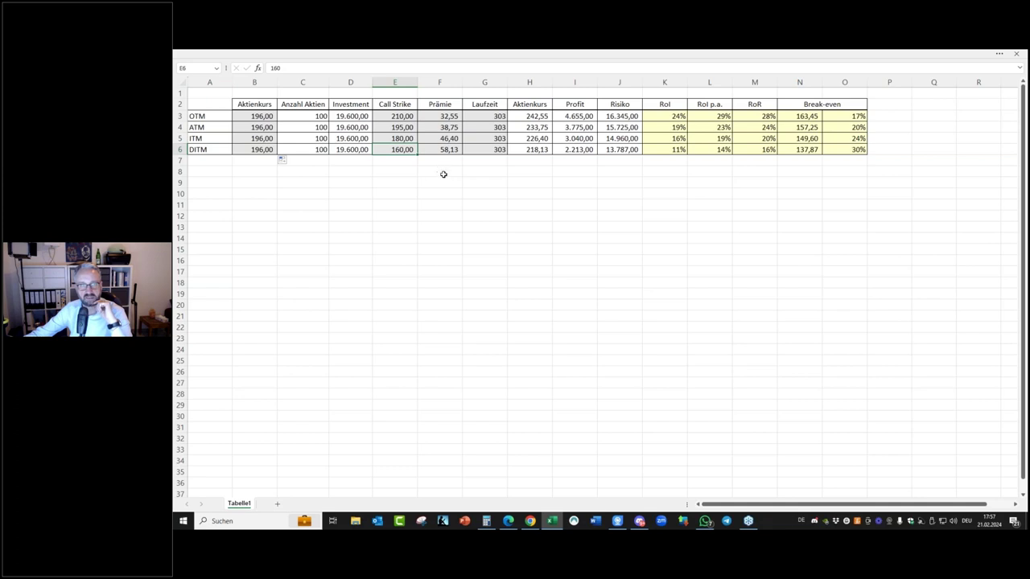
pyautogui.moveTo(455, 116); pyautogui.dragTo(455, 150)
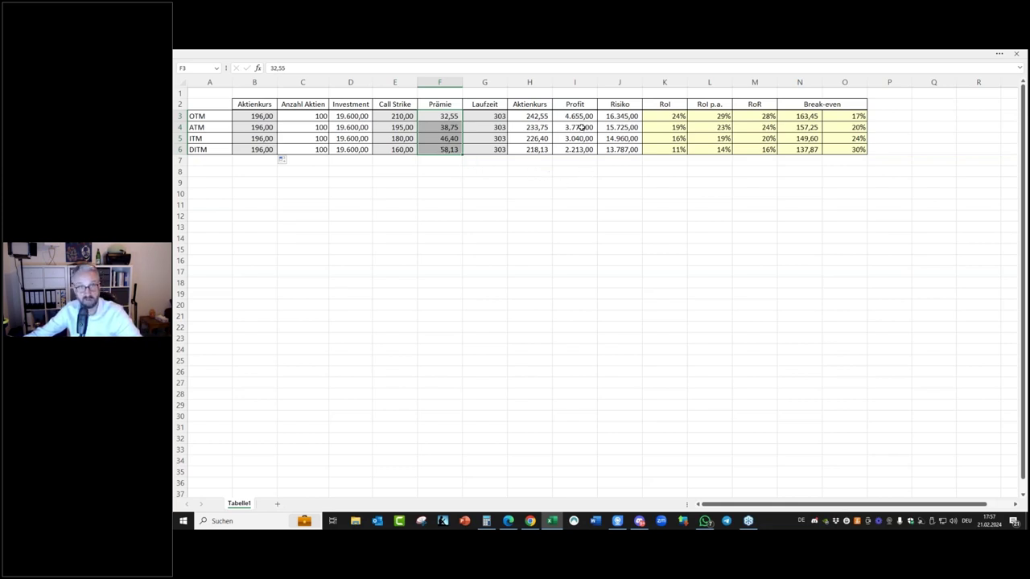
pyautogui.moveTo(583, 115); pyautogui.dragTo(583, 148)
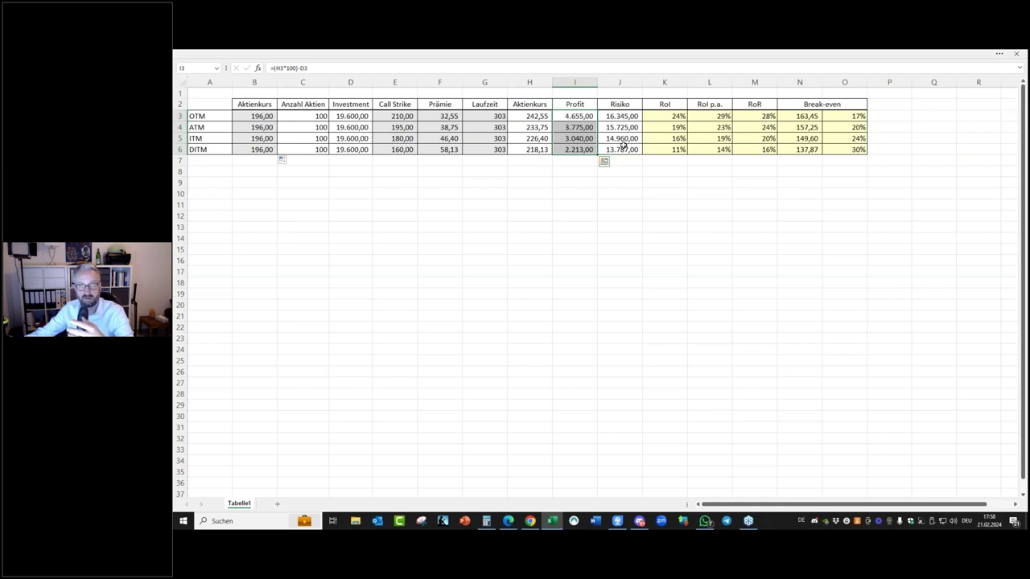
pyautogui.moveTo(625, 119); pyautogui.dragTo(624, 150)
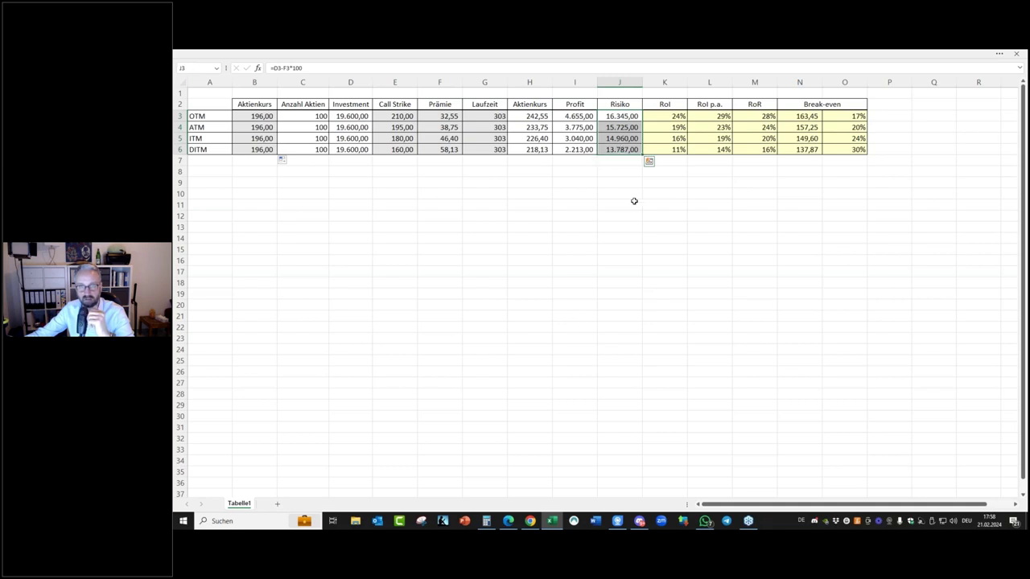
# - Compare the RoI and RoR columns, then check the Profit, RoI and RoR cells in the DITM row
pyautogui.moveTo(666, 106); pyautogui.dragTo(666, 150)
pyautogui.click(753, 104)
pyautogui.moveTo(747, 136); pyautogui.dragTo(754, 149)
pyautogui.moveTo(664, 105); pyautogui.dragTo(664, 144)
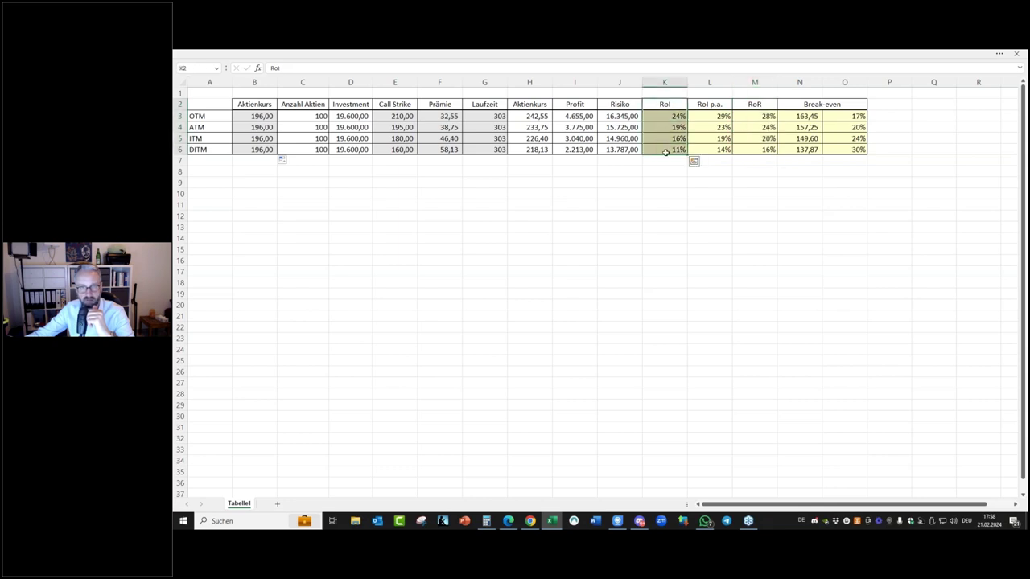
pyautogui.click(579, 149)
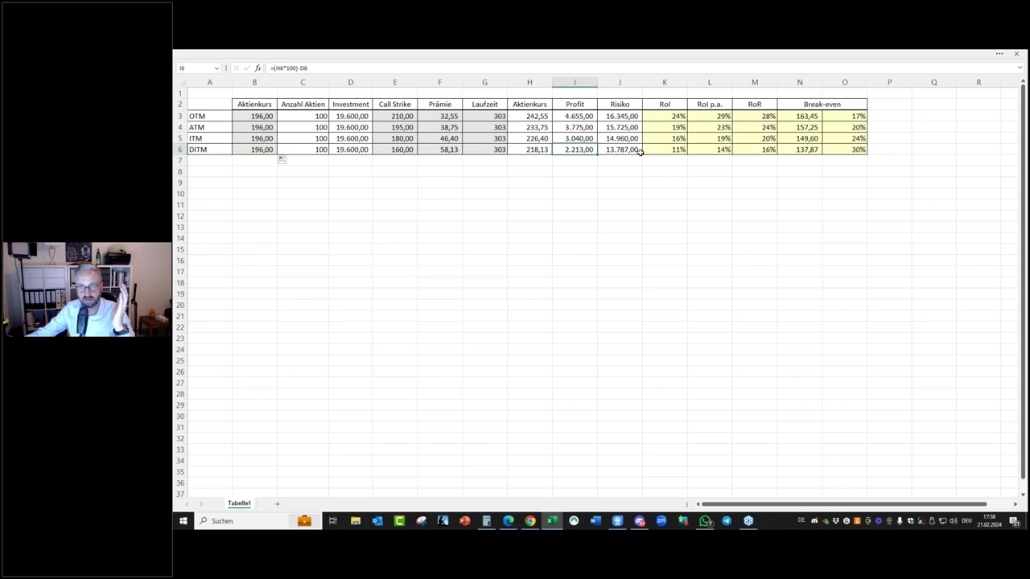
pyautogui.click(670, 152)
pyautogui.click(760, 152)
pyautogui.click(680, 153)
pyautogui.click(766, 152)
pyautogui.click(657, 150)
pyautogui.click(748, 150)
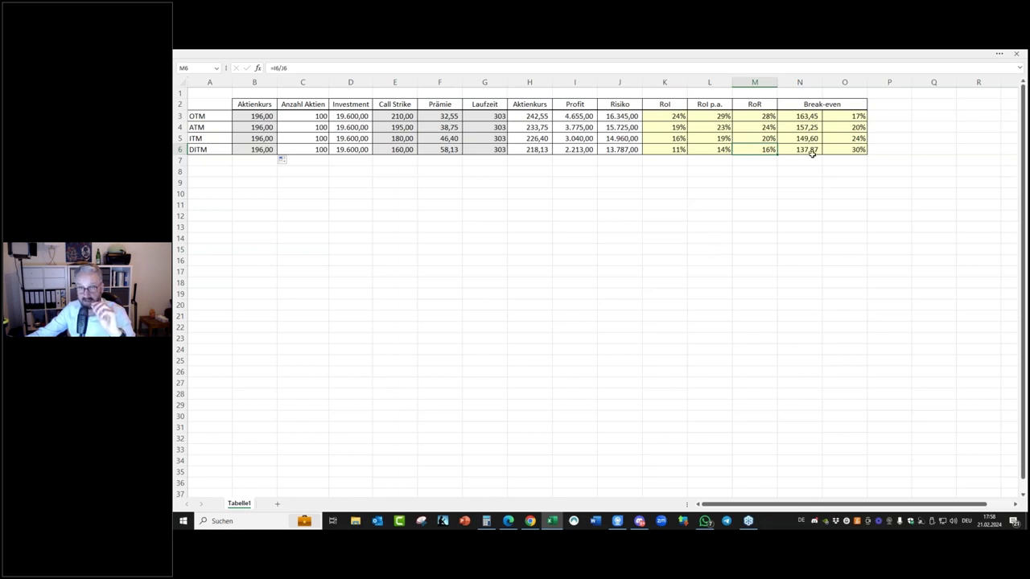
# - Examine the DITM row's Risiko, Break-even and RoI p.a. cells in relation to its Call Strike
pyautogui.click(618, 153)
pyautogui.click(810, 148)
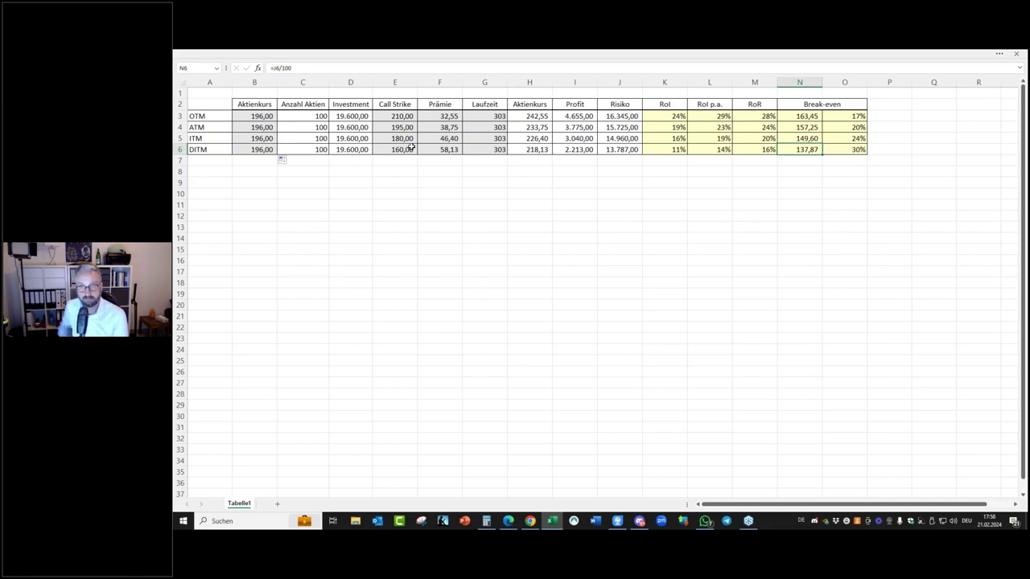
pyautogui.click(848, 153)
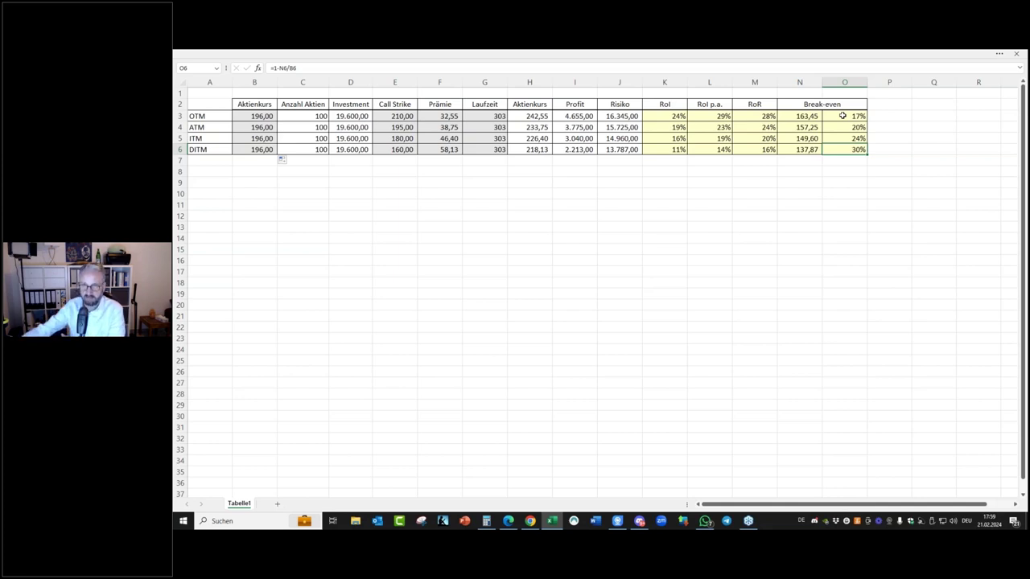
pyautogui.click(671, 149)
pyautogui.click(705, 151)
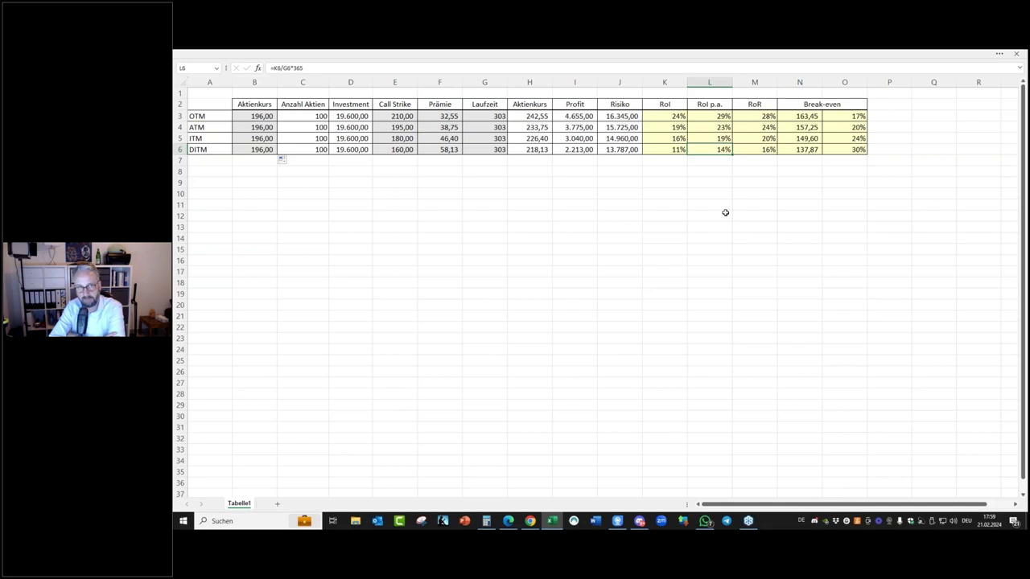
pyautogui.click(402, 149)
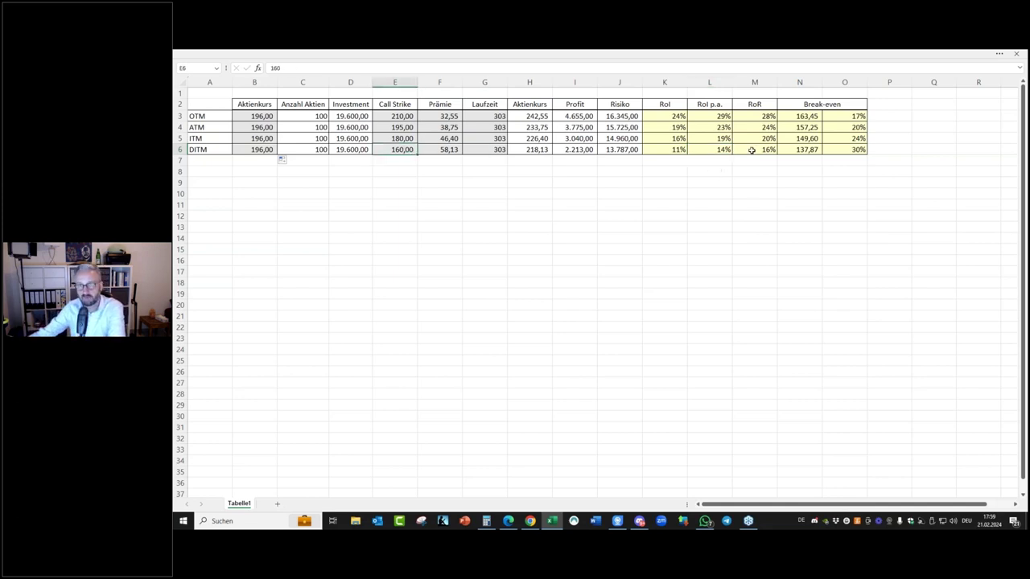
pyautogui.click(857, 150)
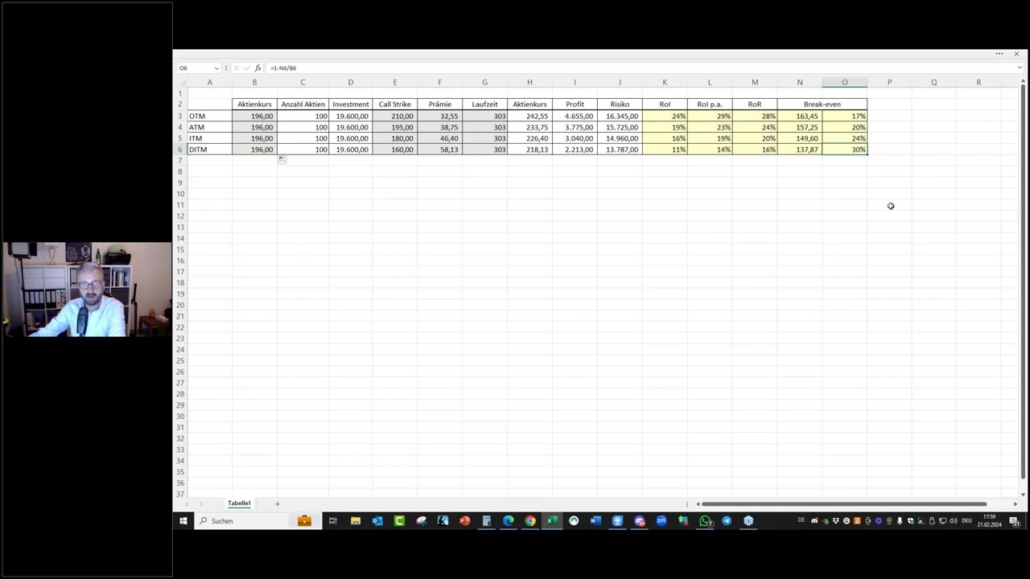
pyautogui.click(407, 151)
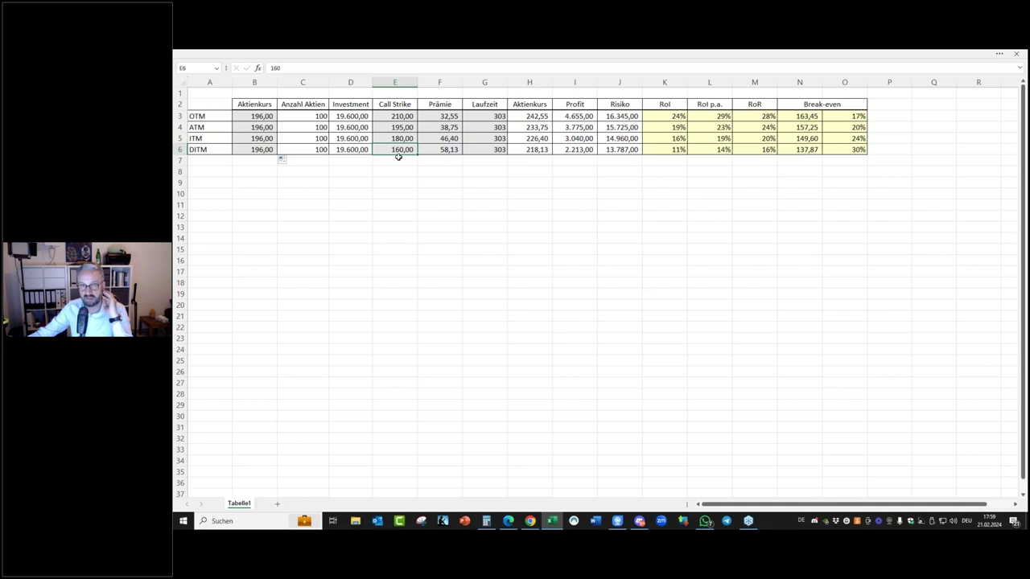
pyautogui.click(858, 151)
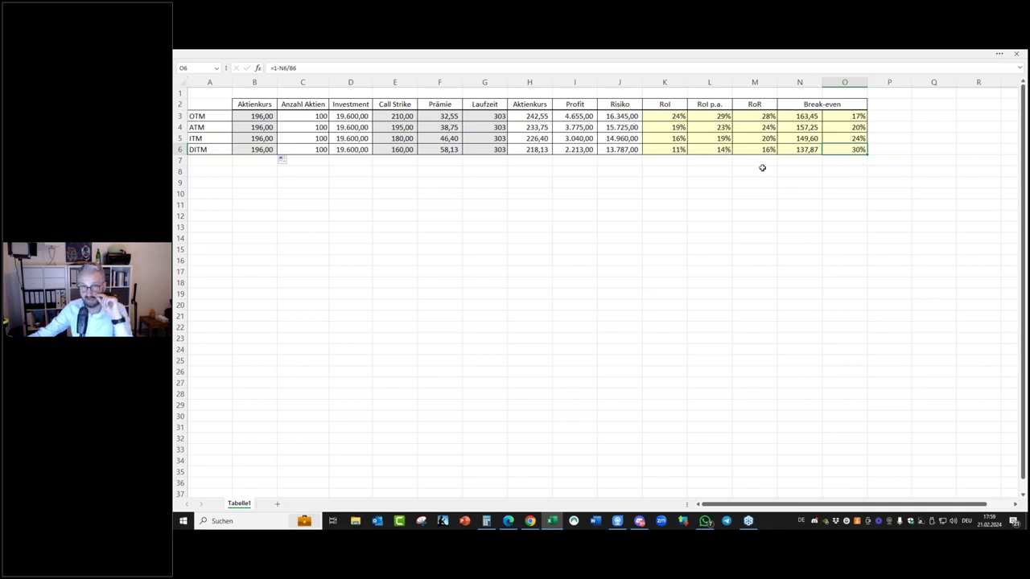
pyautogui.click(719, 150)
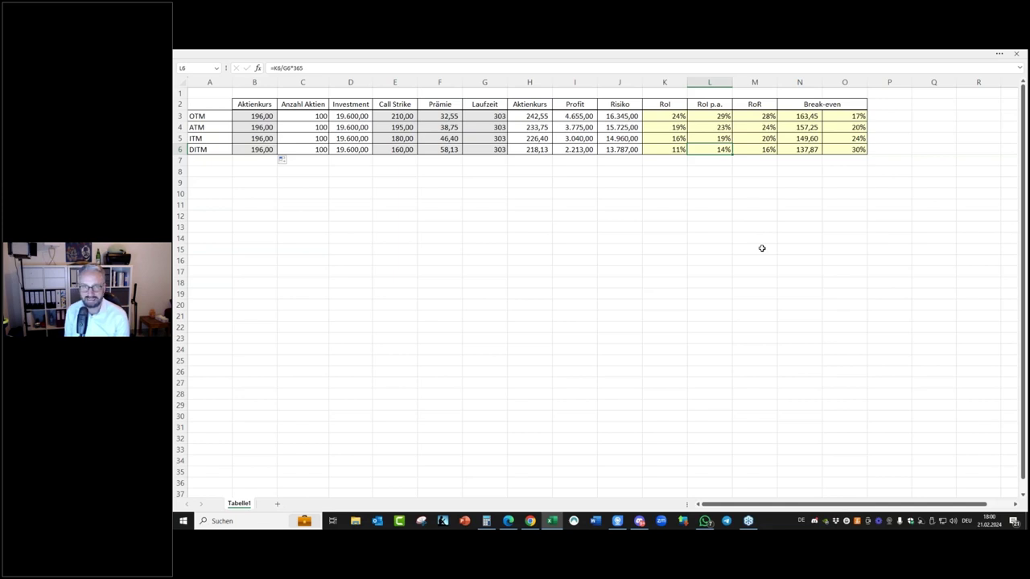
pyautogui.click(627, 150)
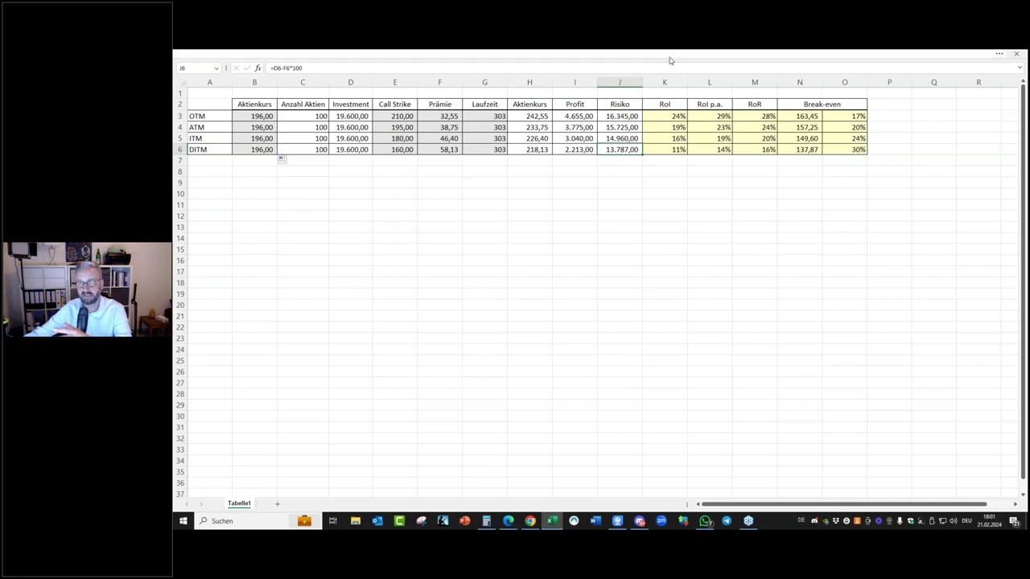
# - Switch to OptionStrat in Chrome, build a Covered Call strategy on TSLA and set the call strike to 180
pyautogui.click(528, 522)
pyautogui.click(473, 58)
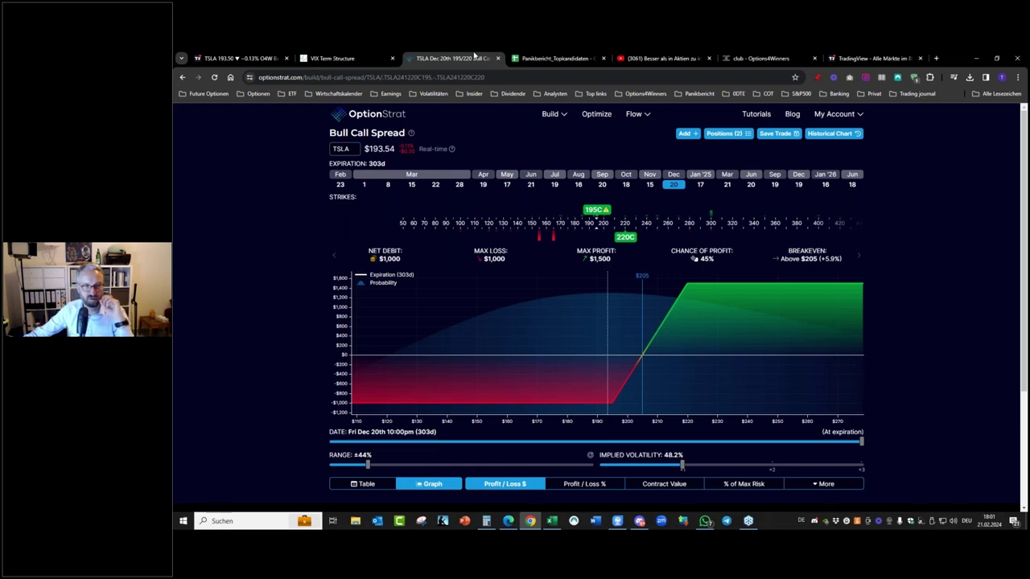
pyautogui.moveTo(555, 115)
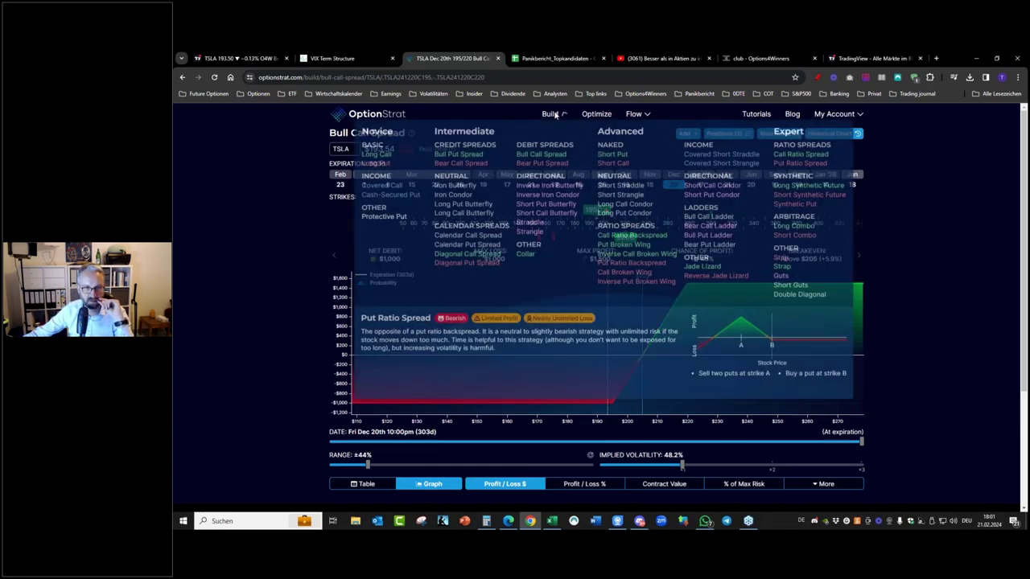
pyautogui.click(382, 185)
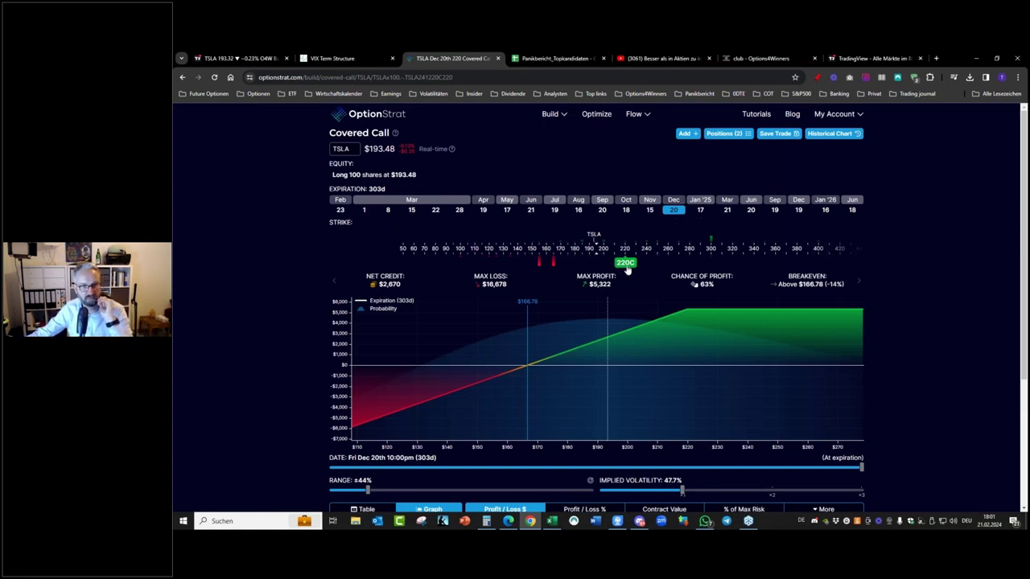
pyautogui.moveTo(625, 268); pyautogui.dragTo(577, 271)
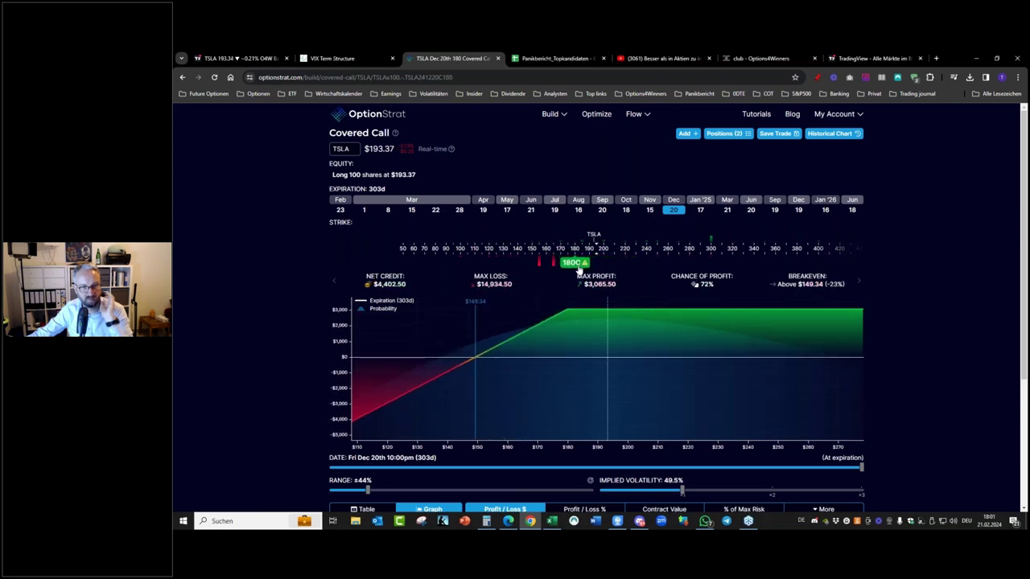